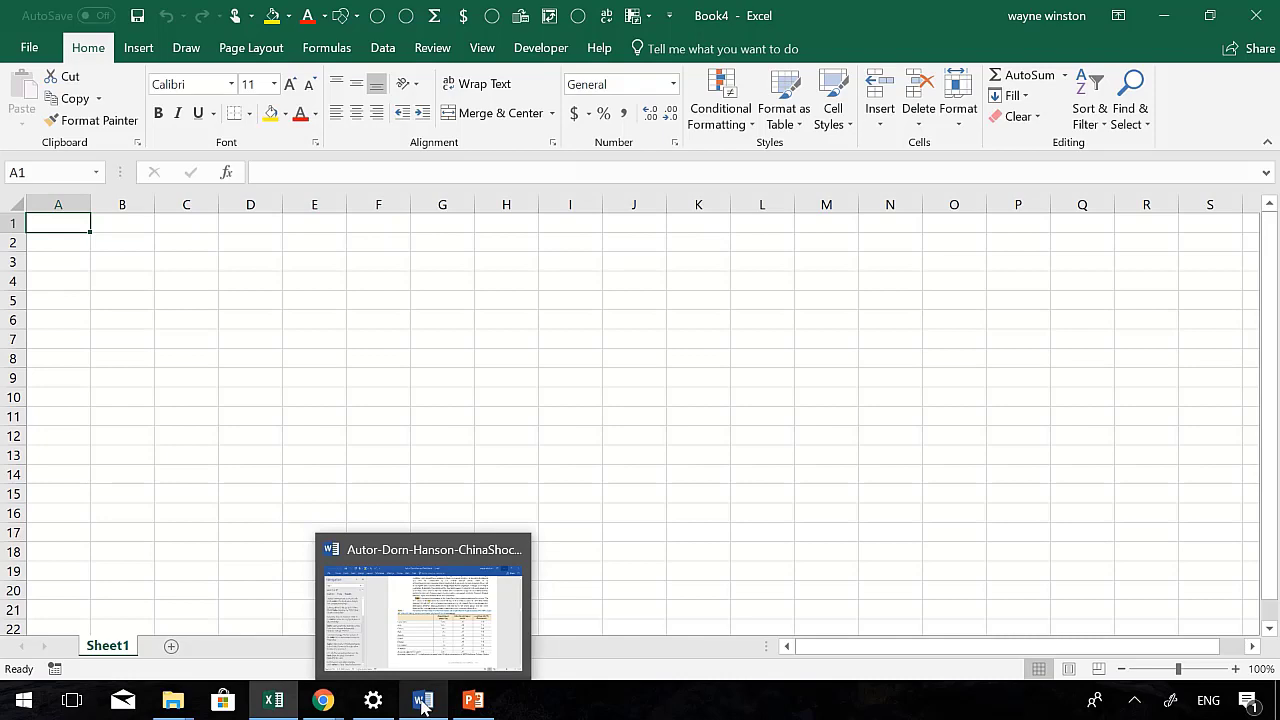
Bring the China Shock article forward in Word and close it
left_click(422, 700)
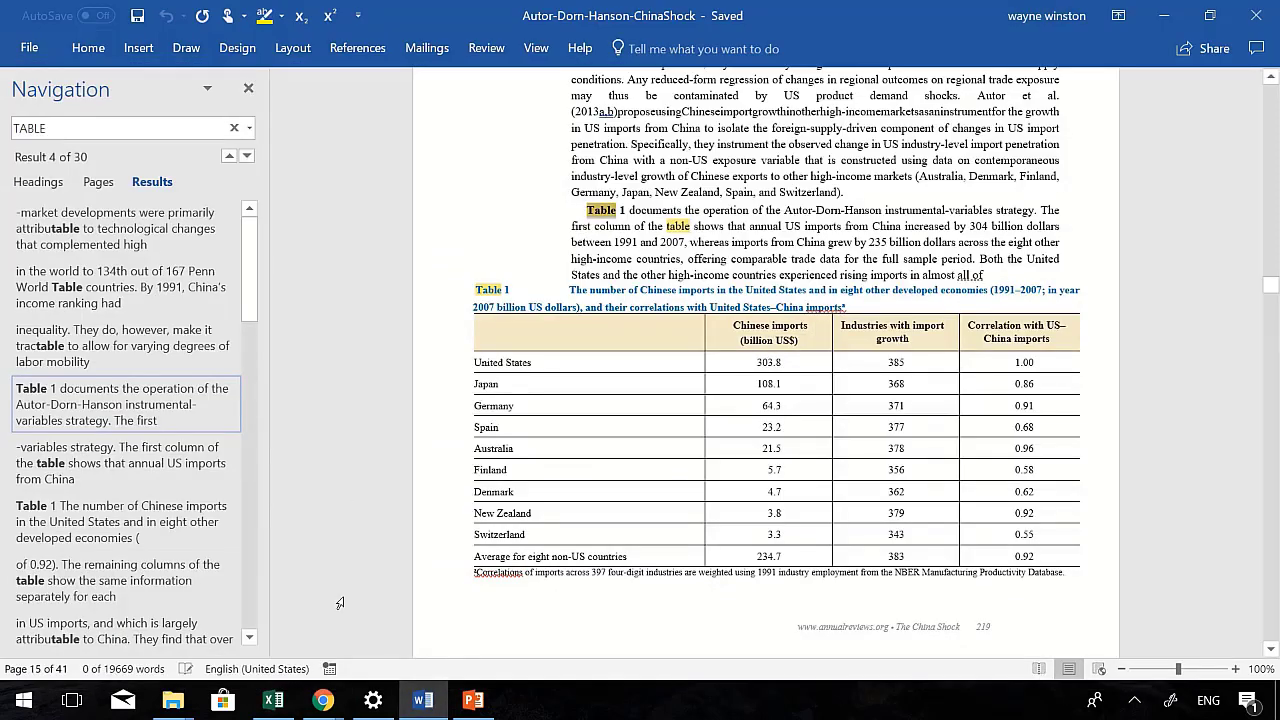
left_click(1257, 15)
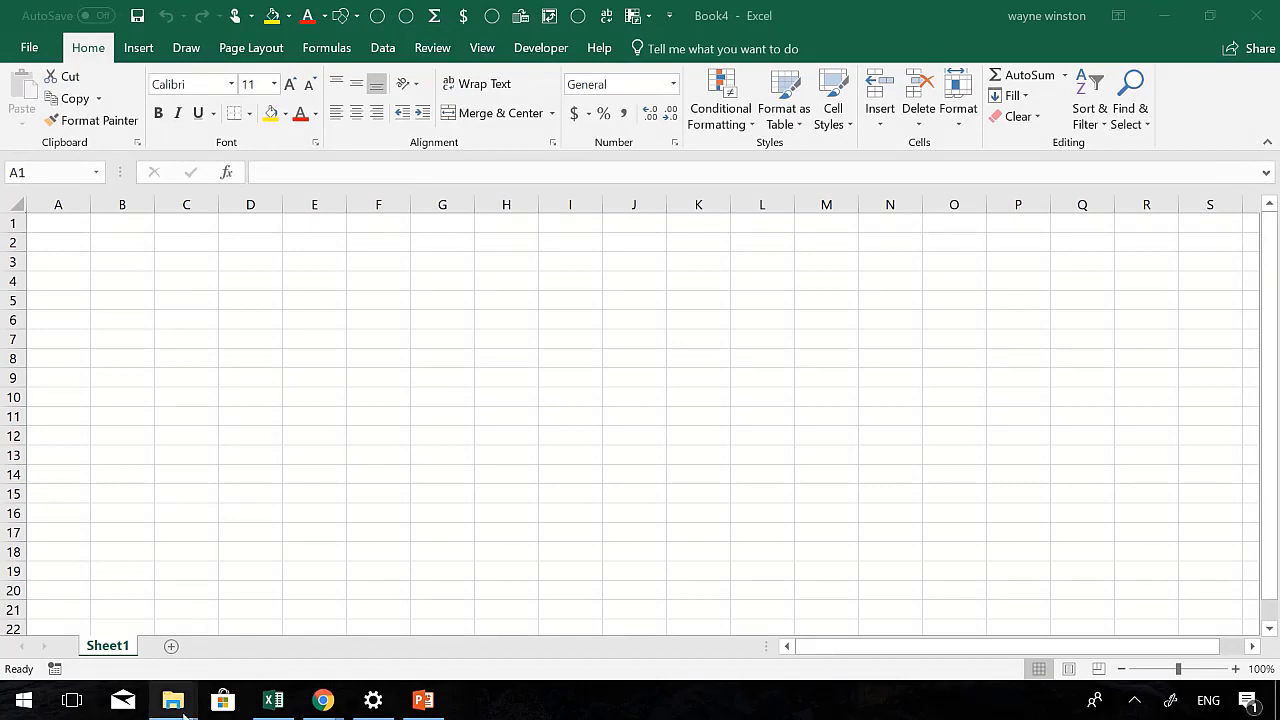
Launch Word from the Start menu, begin a blank document, and go to the File > Open page
left_click(24, 700)
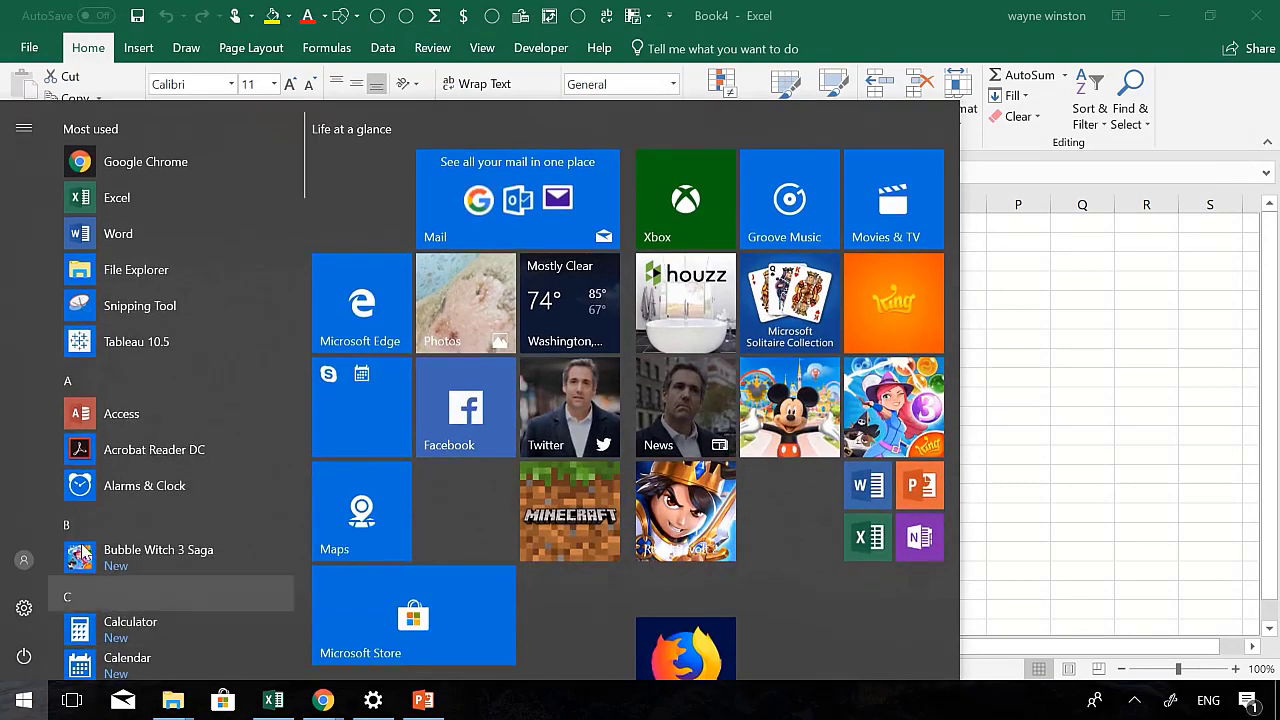
left_click(118, 233)
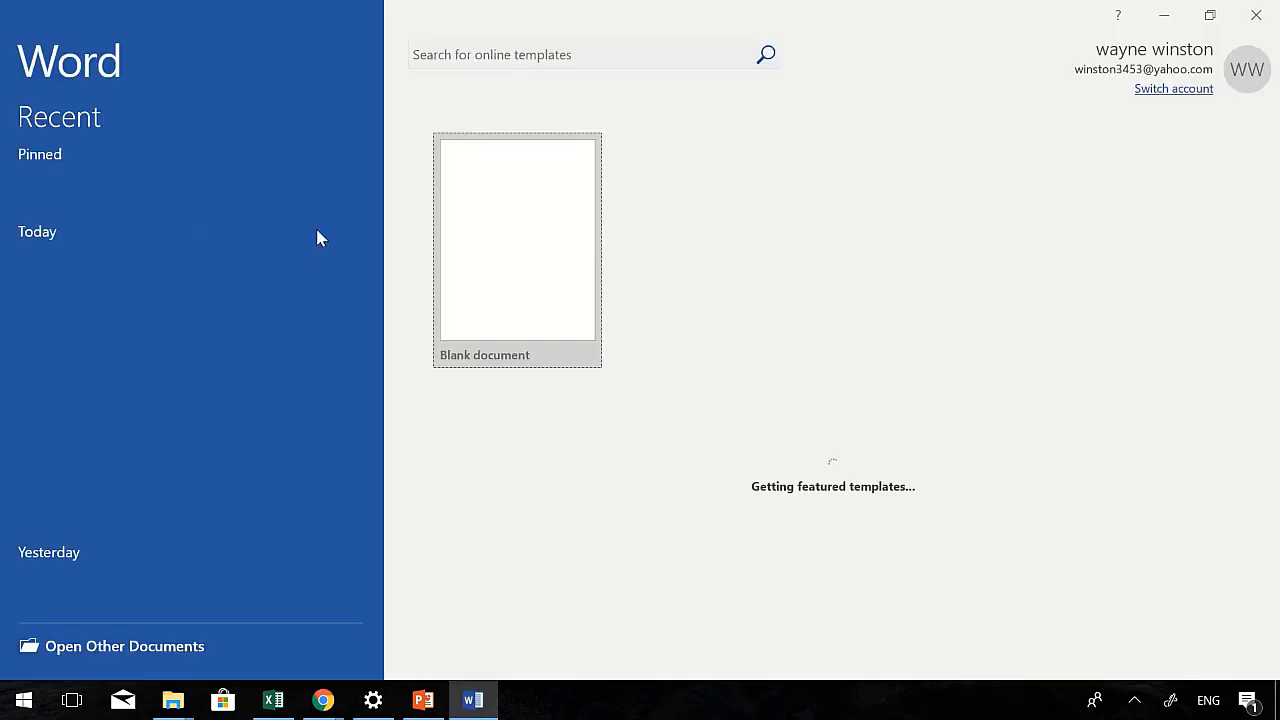
left_click(490, 265)
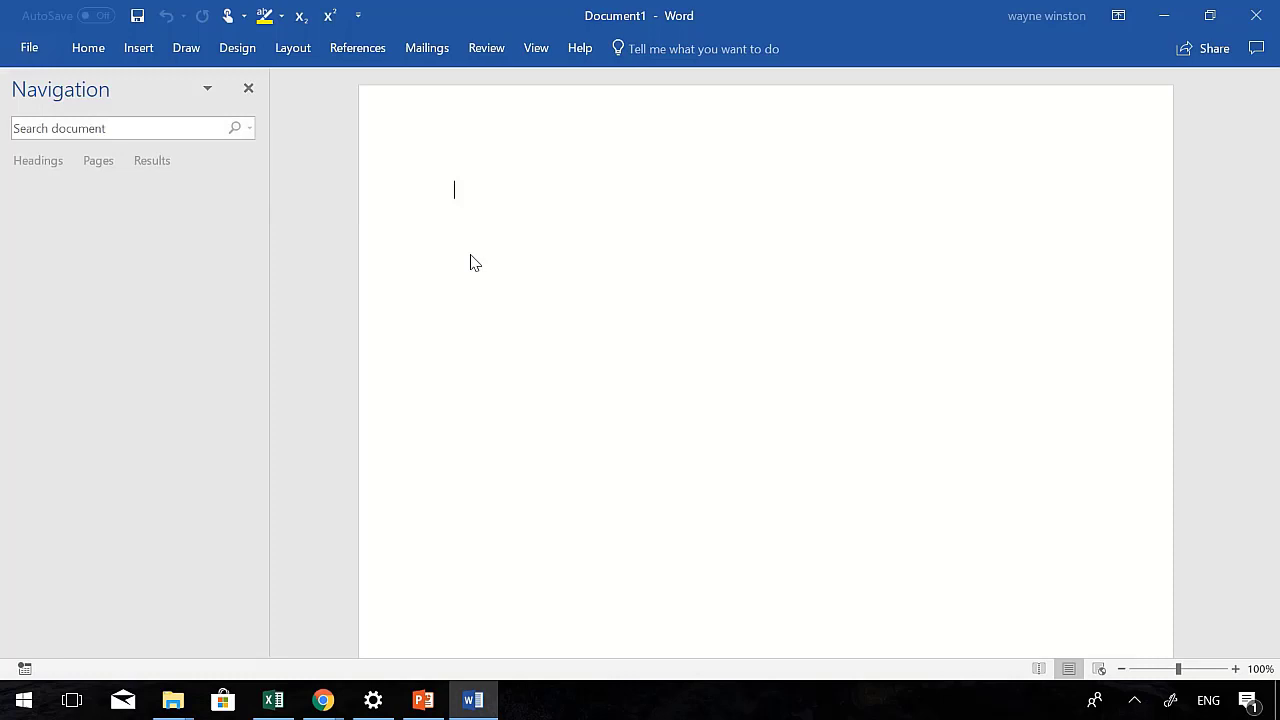
left_click(29, 48)
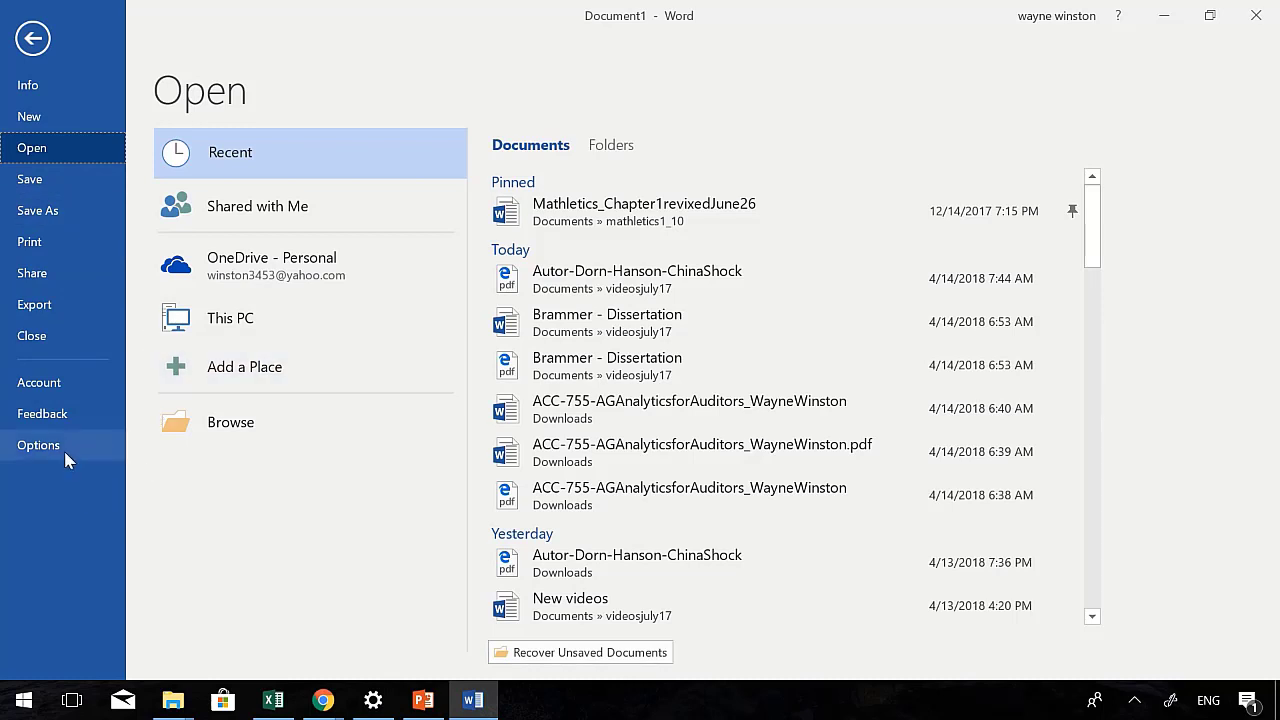
Browse to Documents > videosjuly17 and open the Autor-Dorn-Hanson-ChinaShock PDF for conversion in Word
left_click(218, 422)
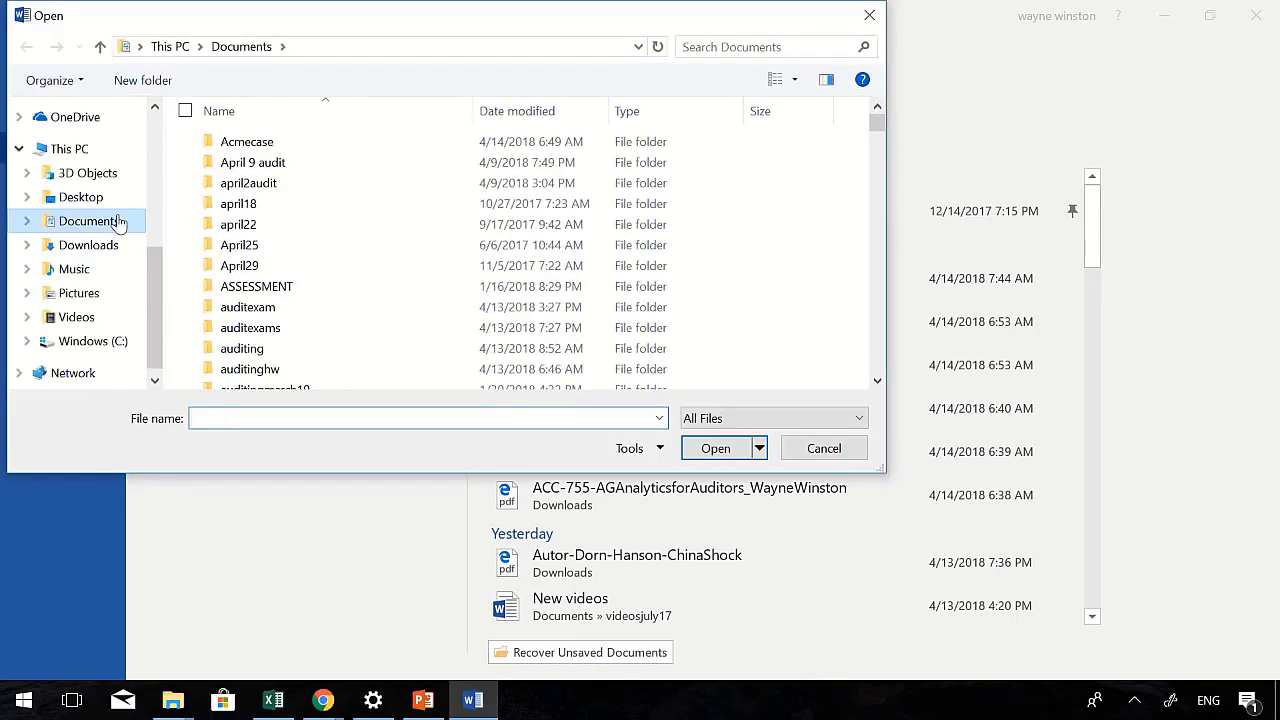
left_click(239, 265)
type("vi")
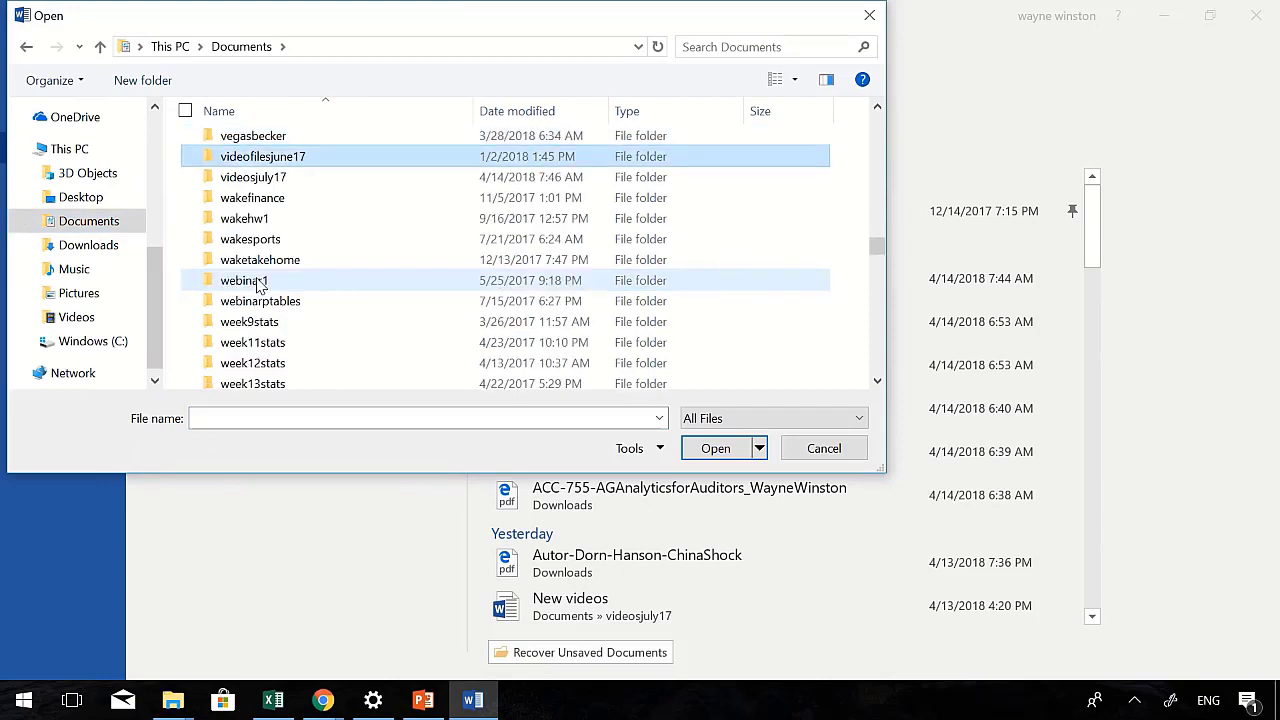
double_click(270, 177)
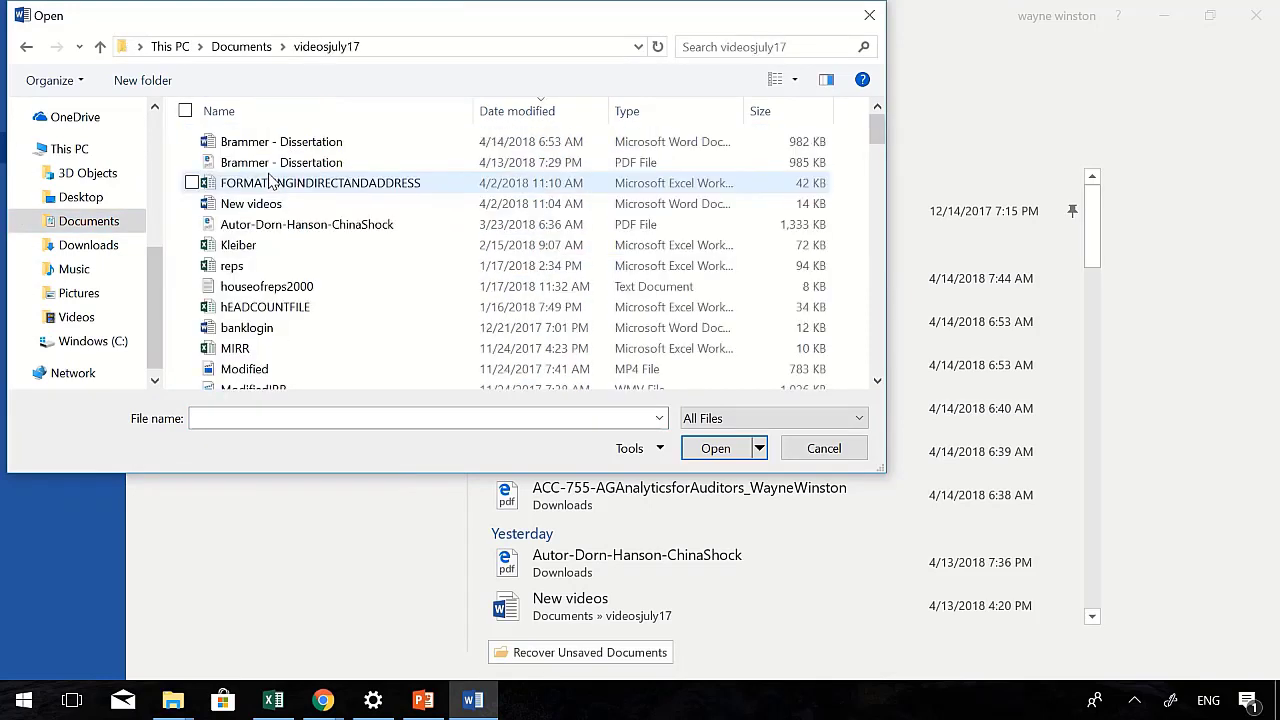
left_click(365, 227)
double_click(365, 227)
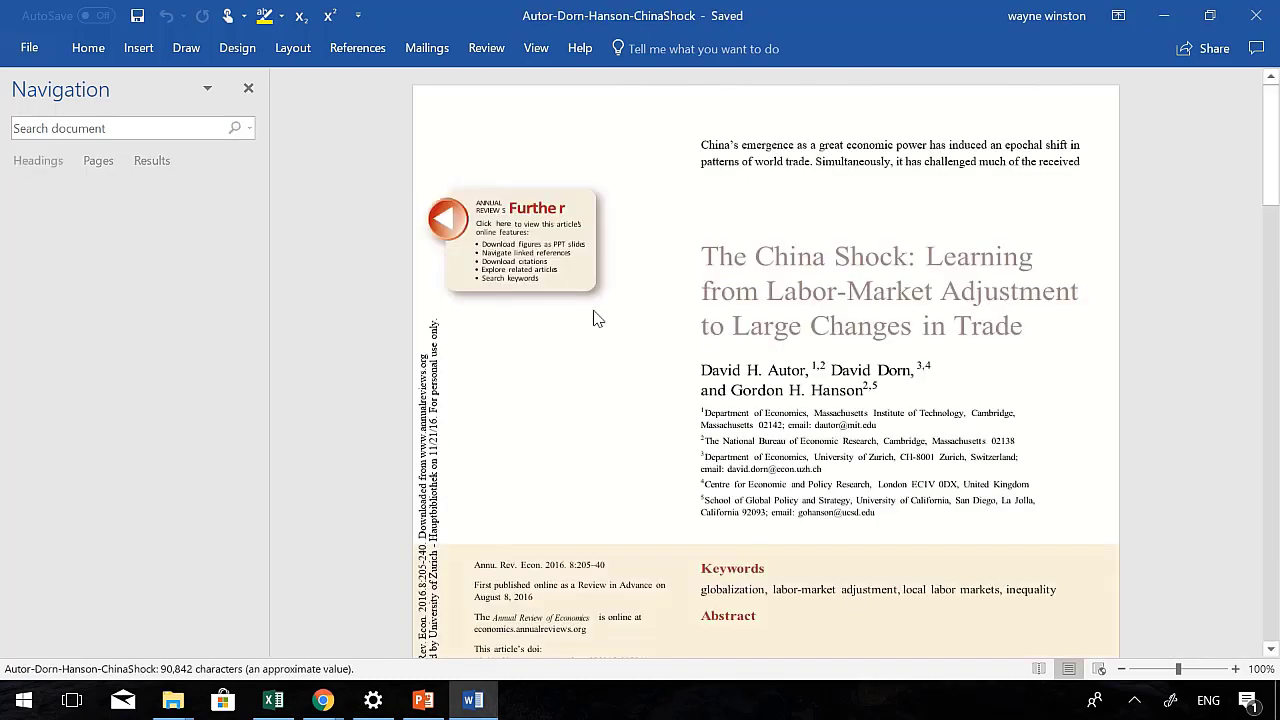
Hide the navigation pane and go to Save As > Browse
left_click(249, 89)
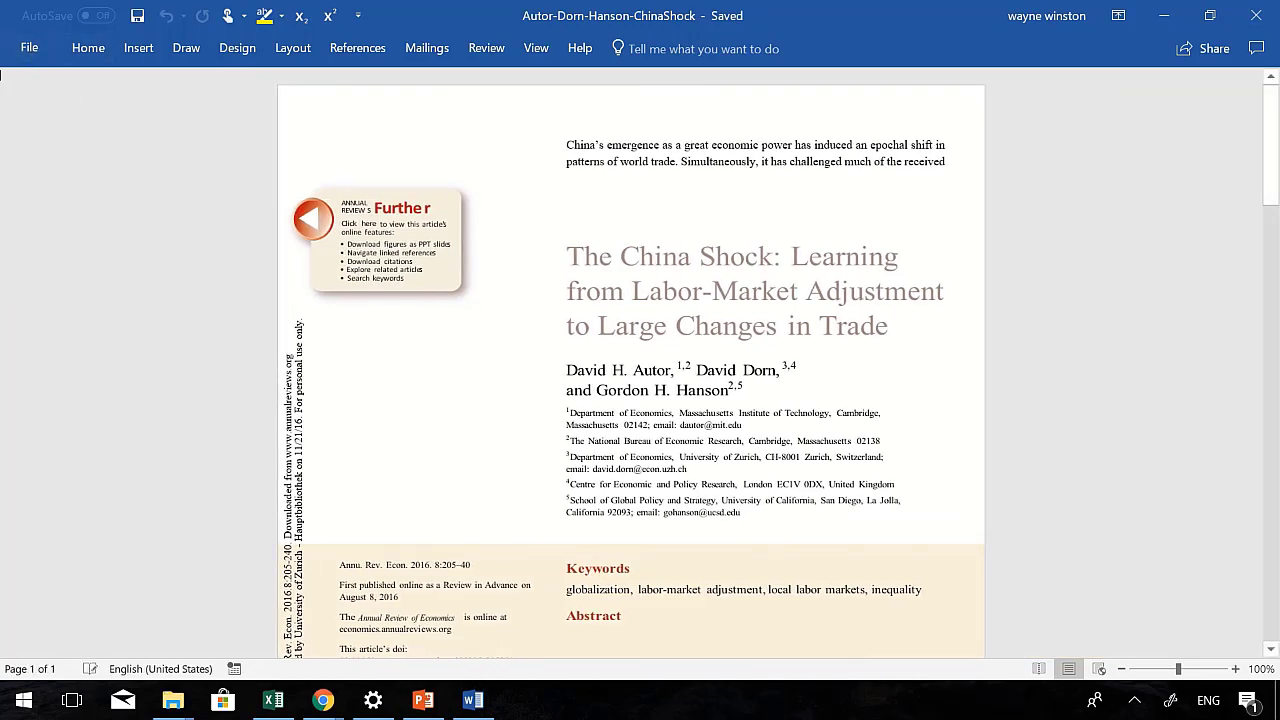
left_click(29, 47)
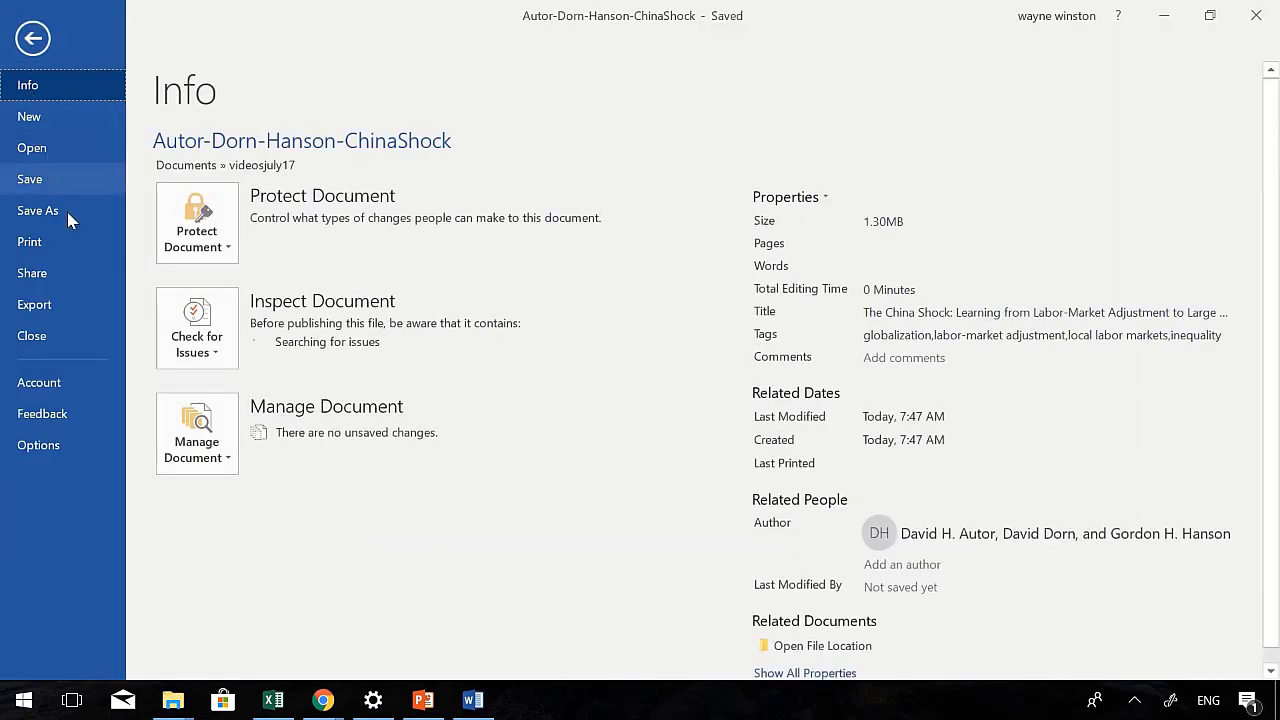
left_click(38, 210)
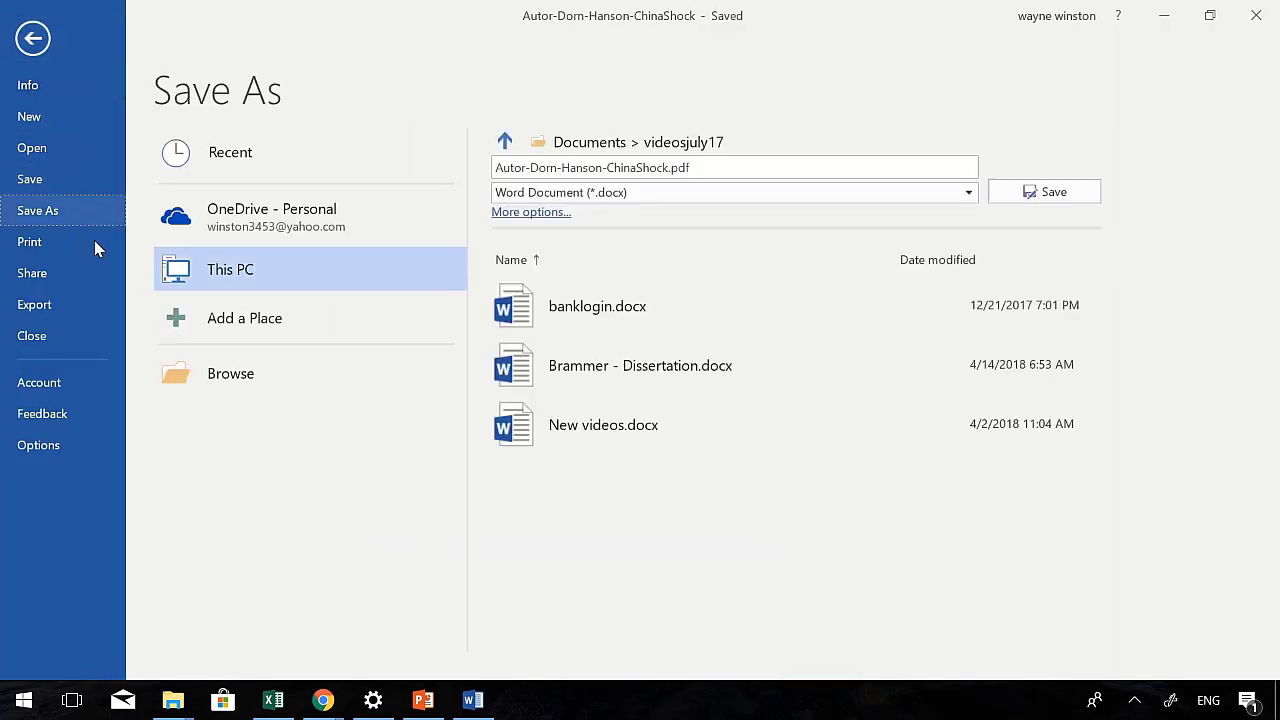
left_click(231, 384)
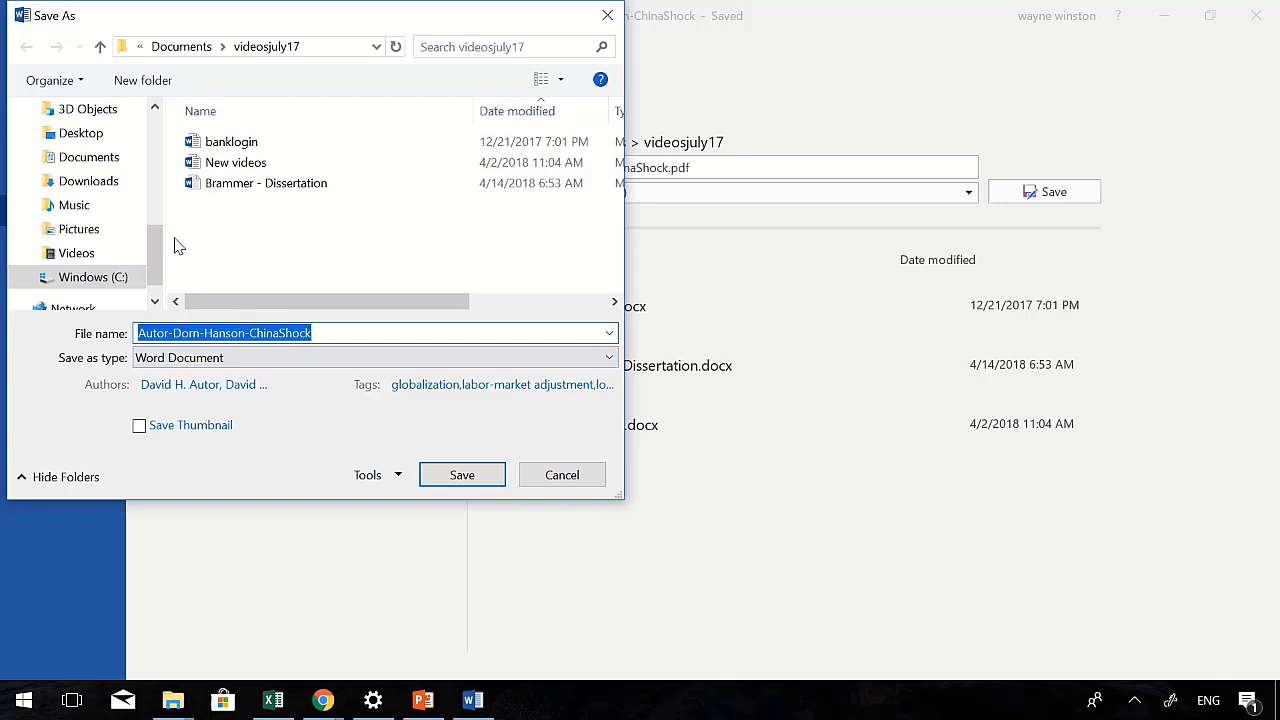
Save the converted article as Autor-Dorn-Hanson-ChinaShock.docx in Documents > videosjuly17
left_click(89, 157)
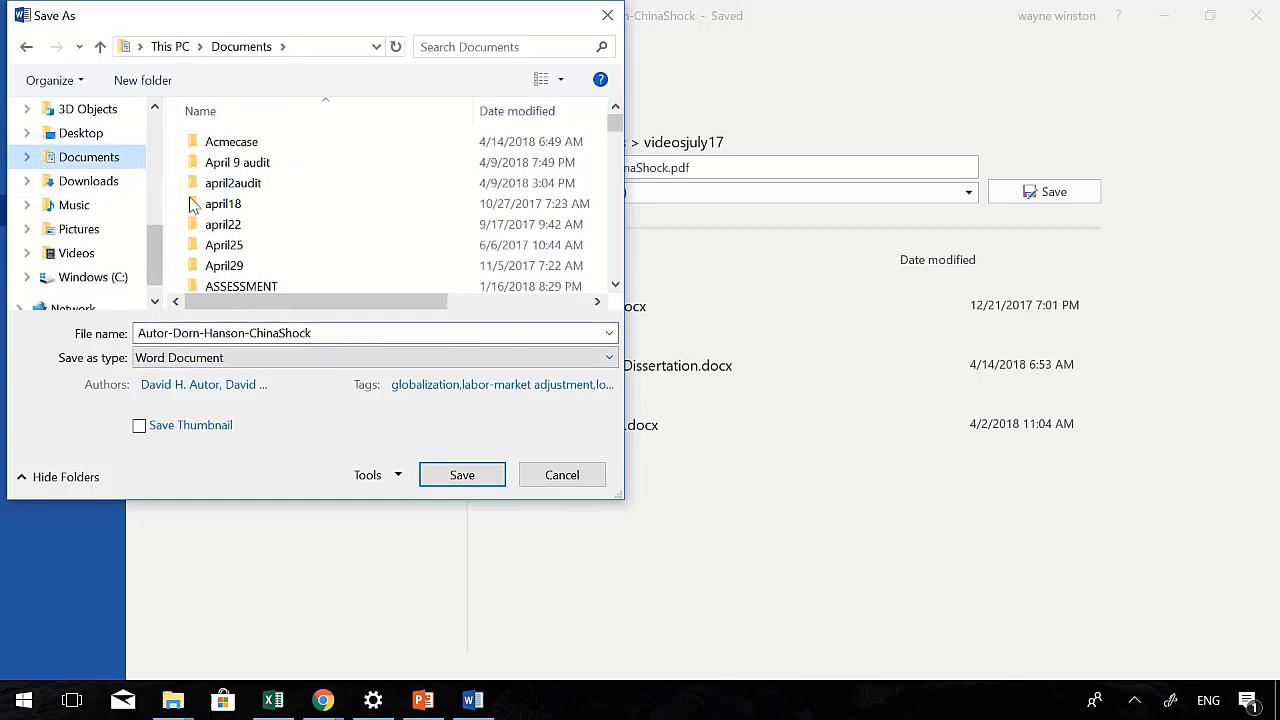
left_click(222, 224)
scroll(226, 224, "down", 10)
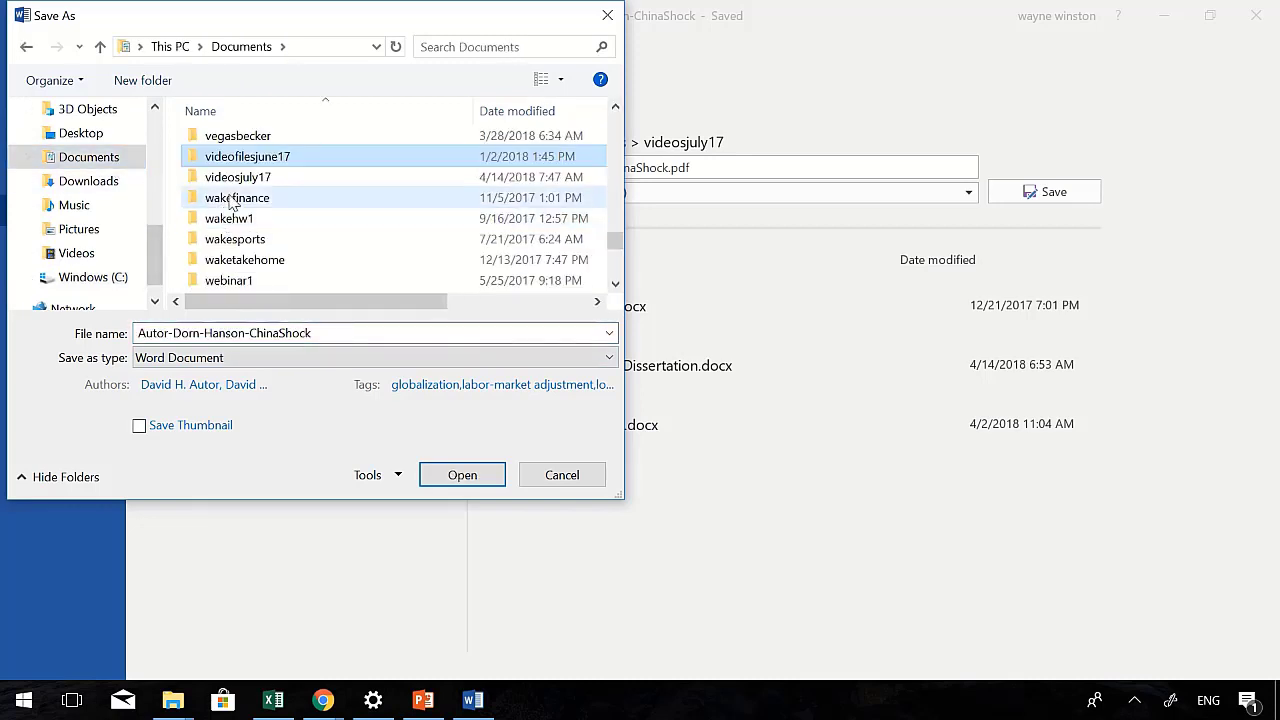
double_click(238, 177)
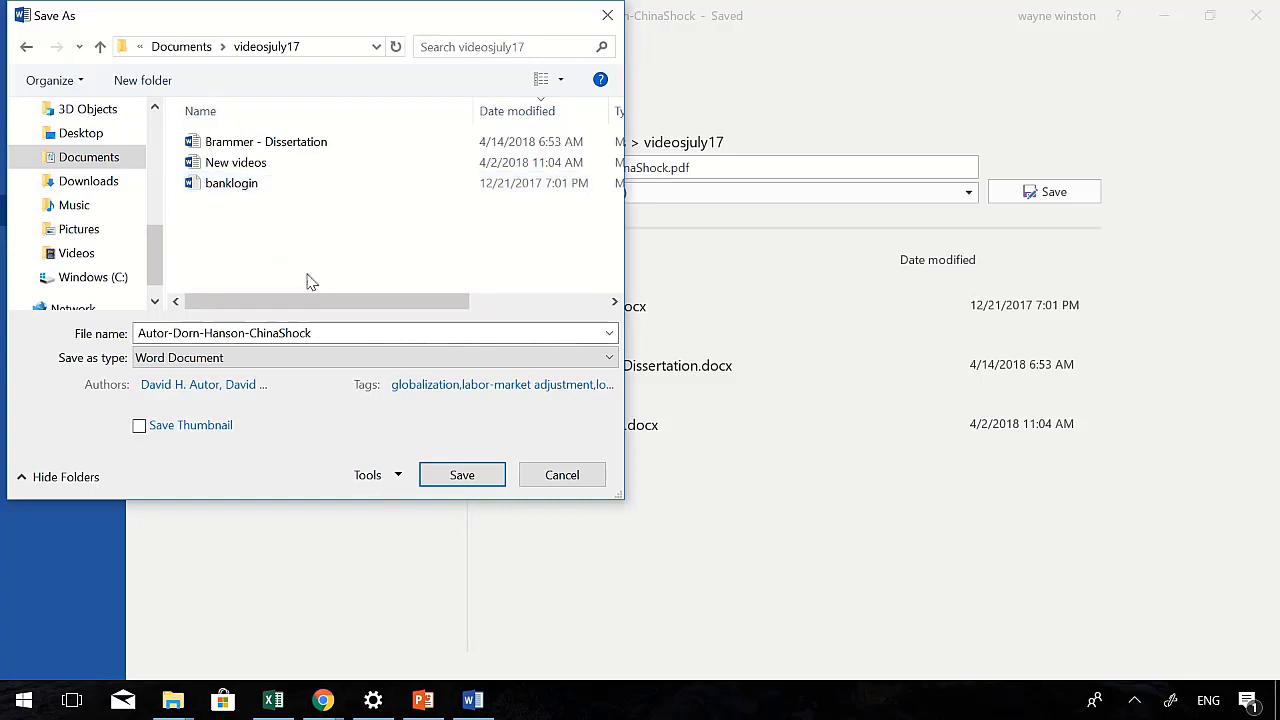
left_click(462, 475)
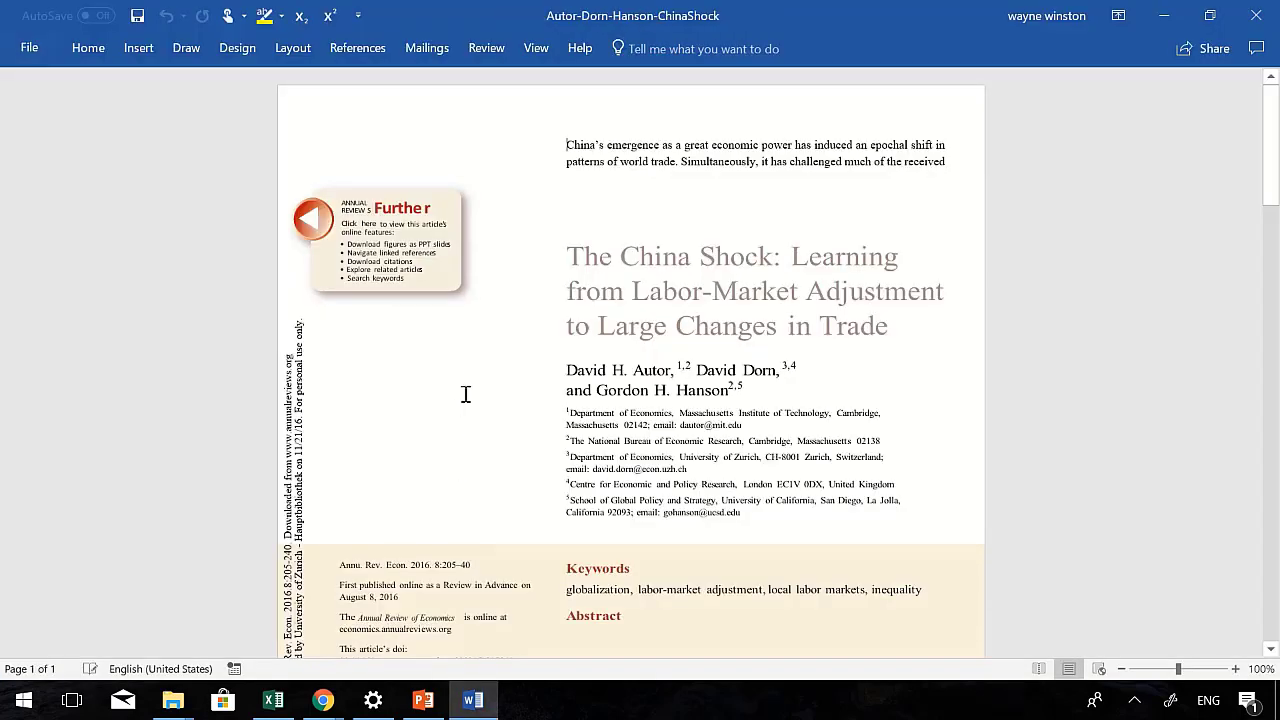
Search the article for TABLE, step to Table 1 on Chinese imports, and select its data cells
key("ctrl+f")
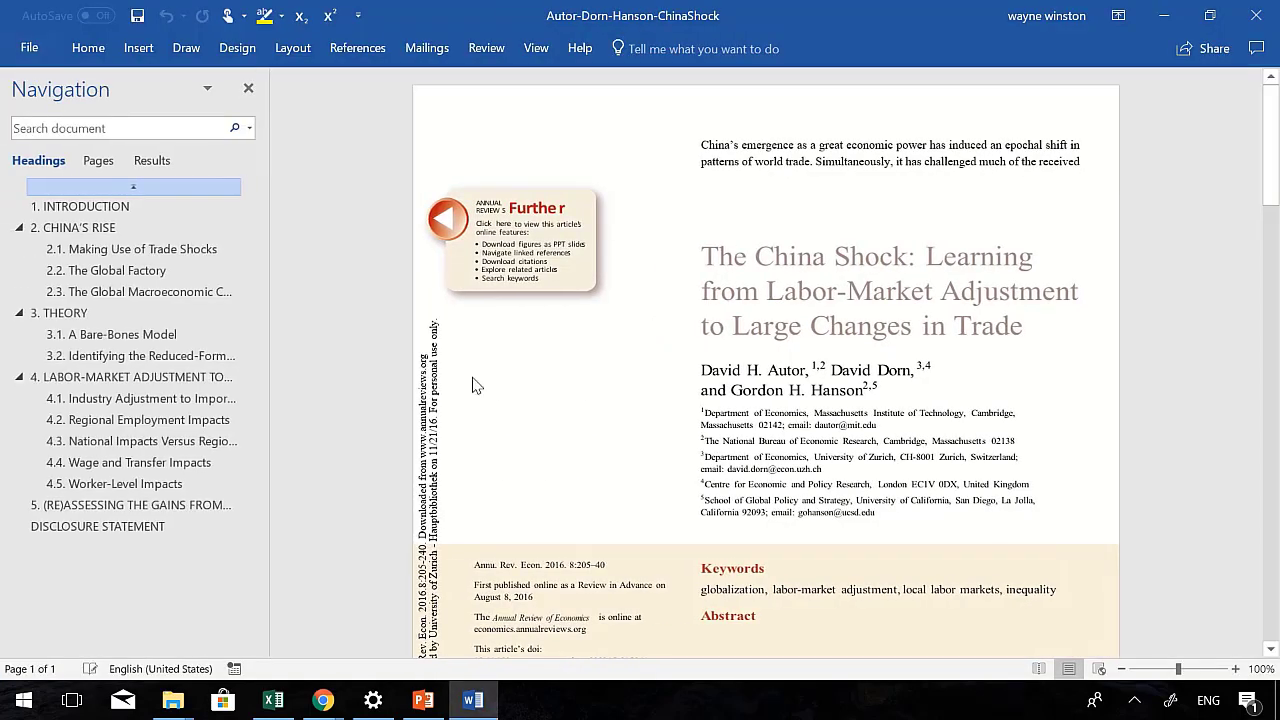
type("TAA")
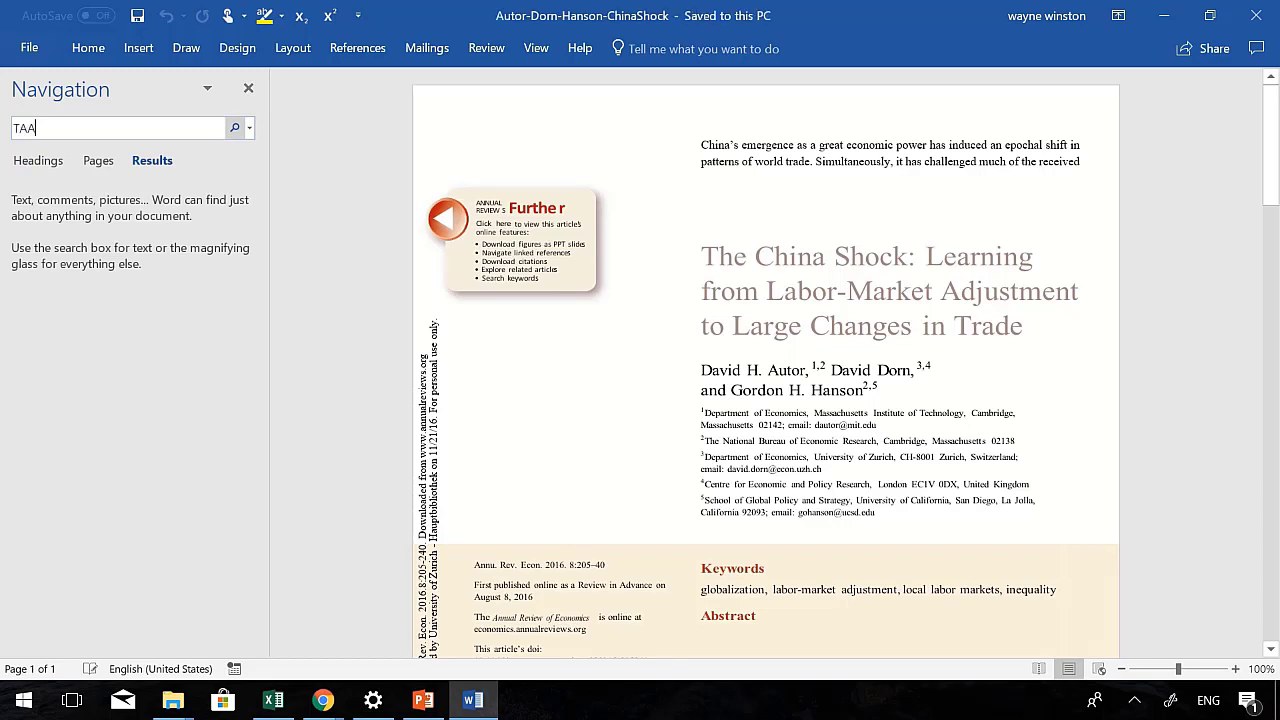
type("B")
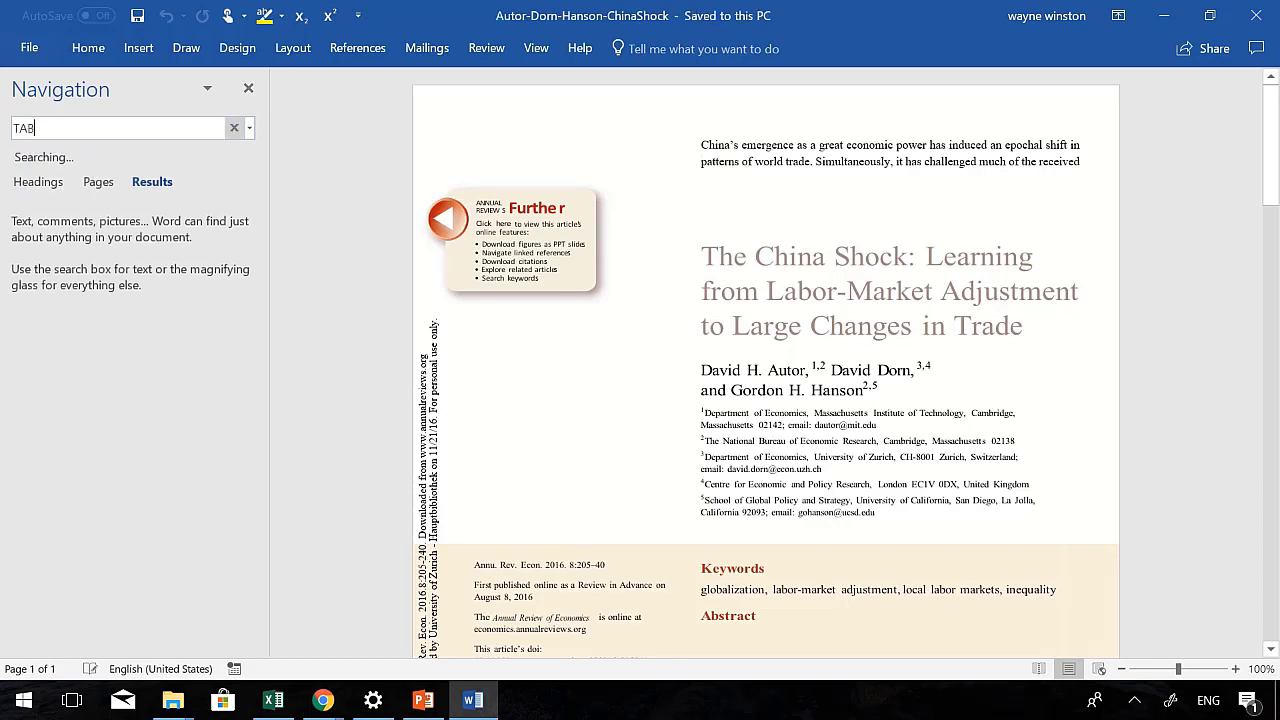
type("LE")
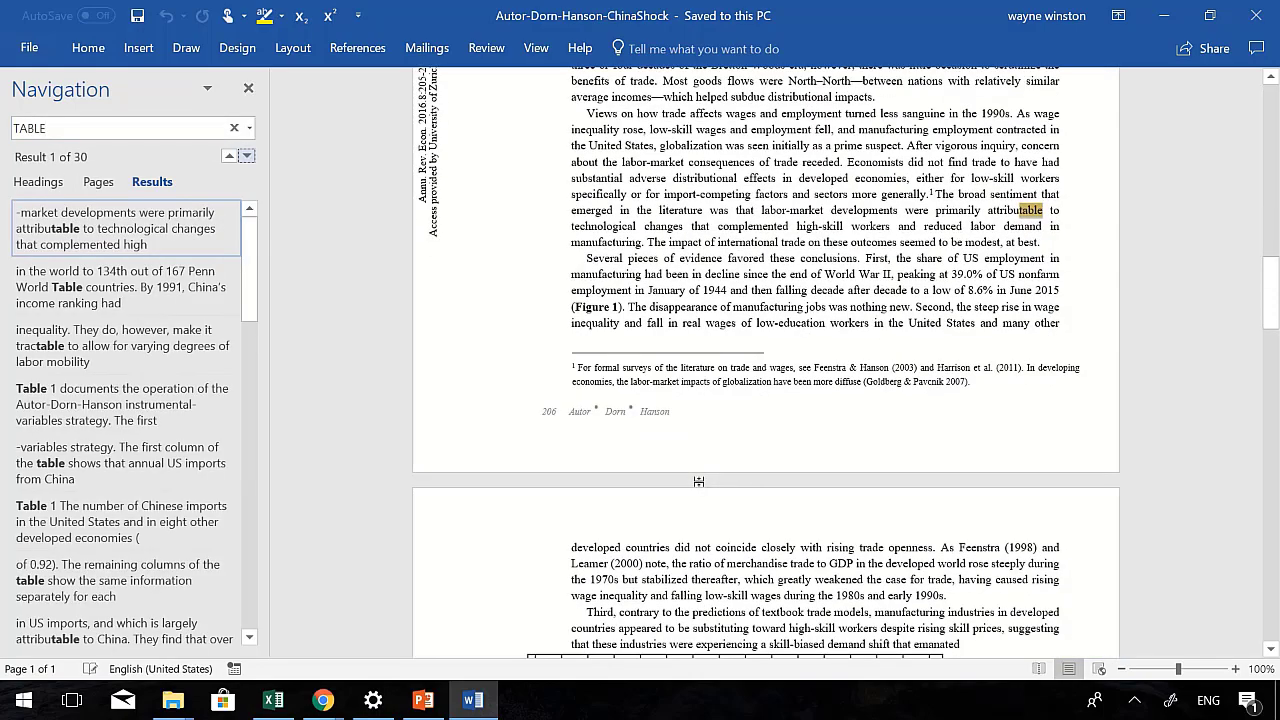
key("Return")
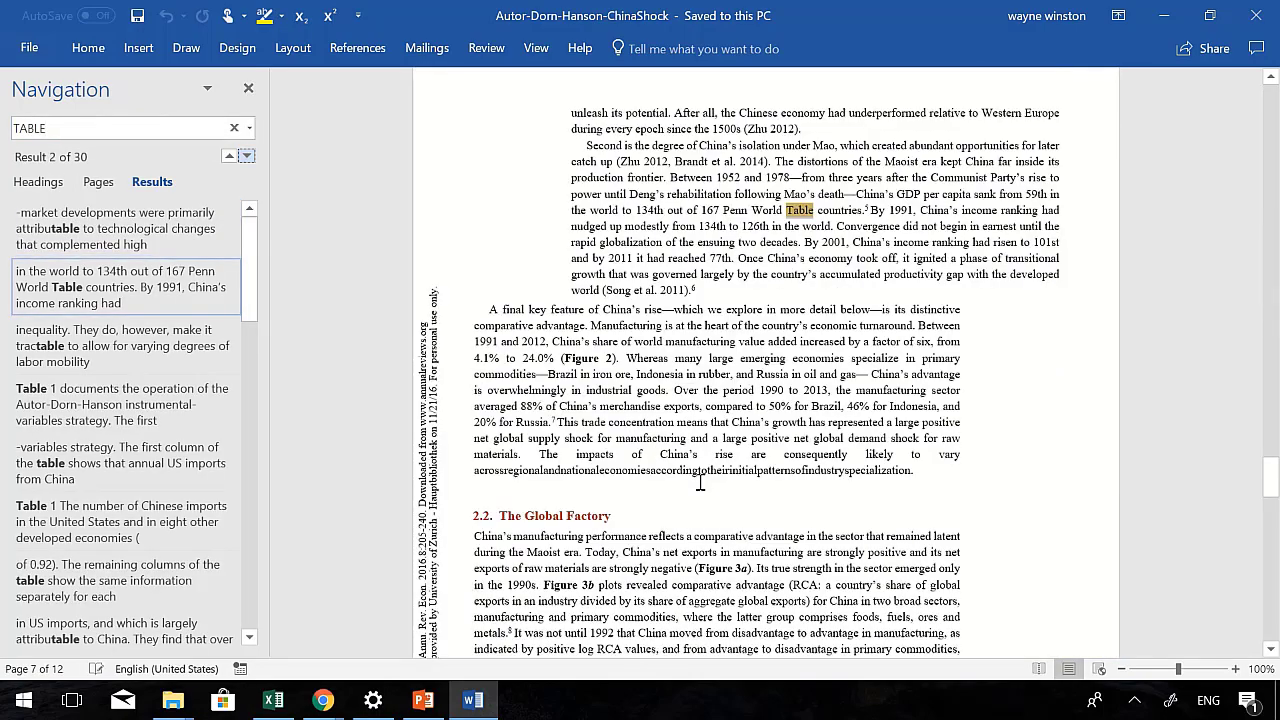
key("Return")
key("Return")
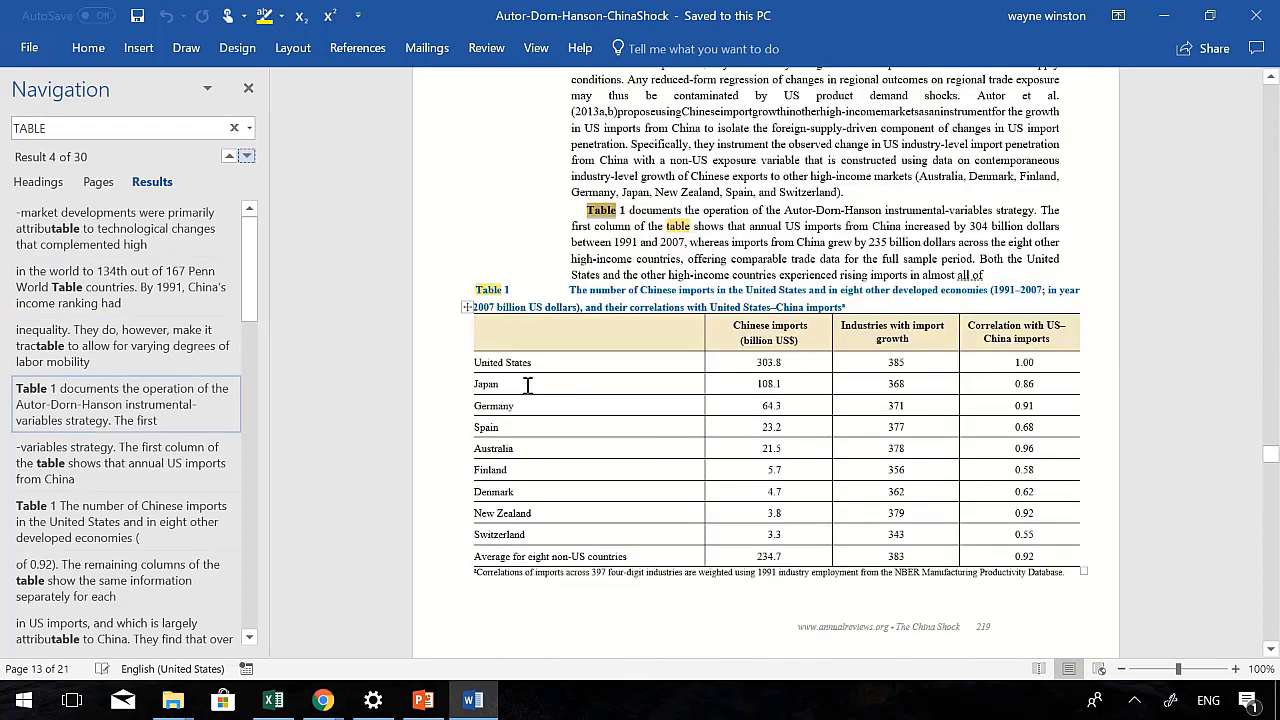
mouse_move(503, 326)
left_mouse_down()
mouse_move(796, 512)
mouse_move(1040, 560)
left_mouse_up()
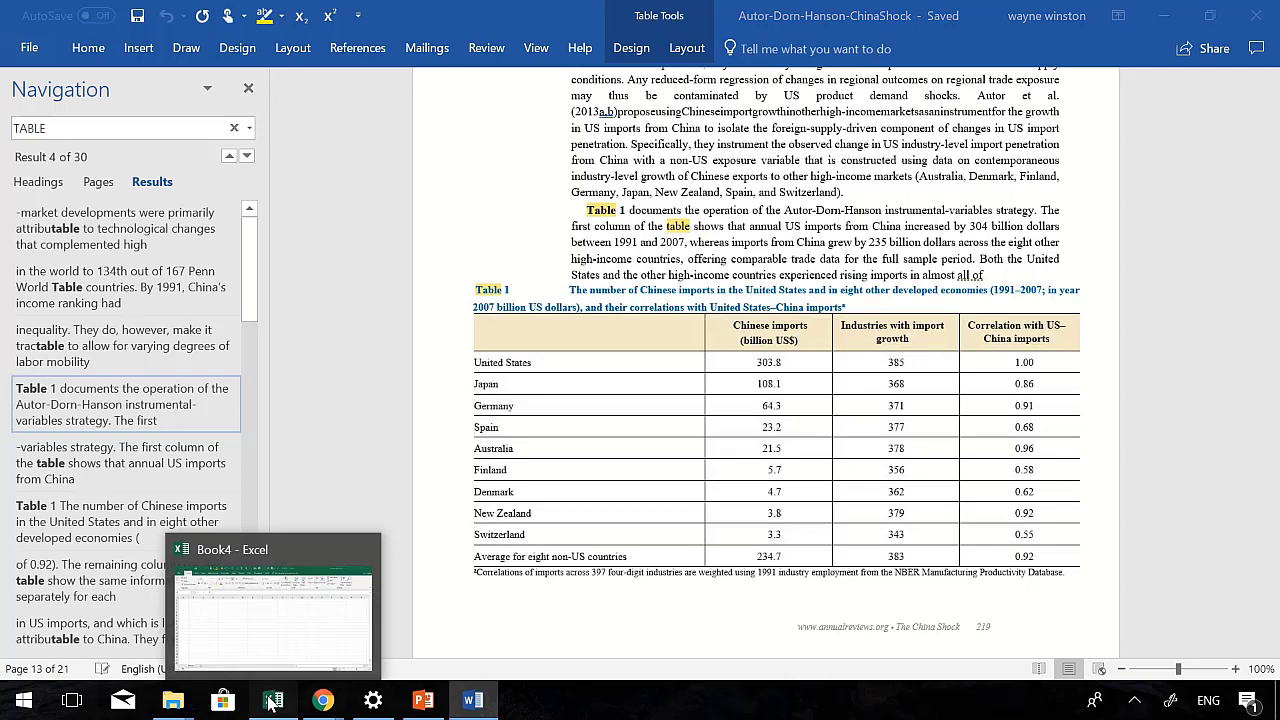
Paste the Chinese imports table into the Excel sheet at I5 and widen column L to fit
left_click(272, 700)
left_click(561, 294)
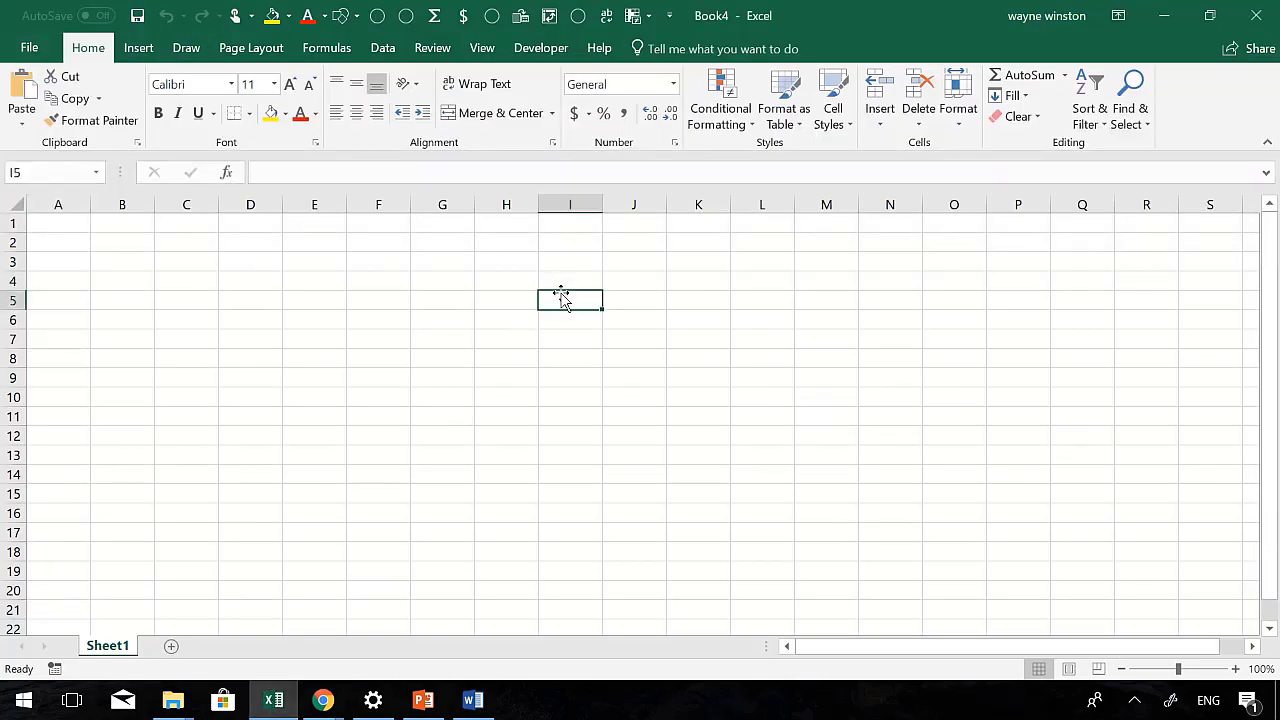
type("Chinese imports\tIndustries with import growth\tCorrelation with US–China imports \t(billion US$)\t\t United States\t303.8\t385\t1 Japan\t108.1\t368\t0.86 Germany\t64.3\t371\t0.91 Spain\t23.2\t377\t0.68 Australia\t21.5\t378\t0.96 Finland\t5.7\t356\t0.58 Denmark\t4.7\t362\t0.62 New Zealand\t3.8\t379\t0.92 Switzerland\t3.3\t343\t0.55 Average for eight non-US countries\t234.7\t383\t0.92")
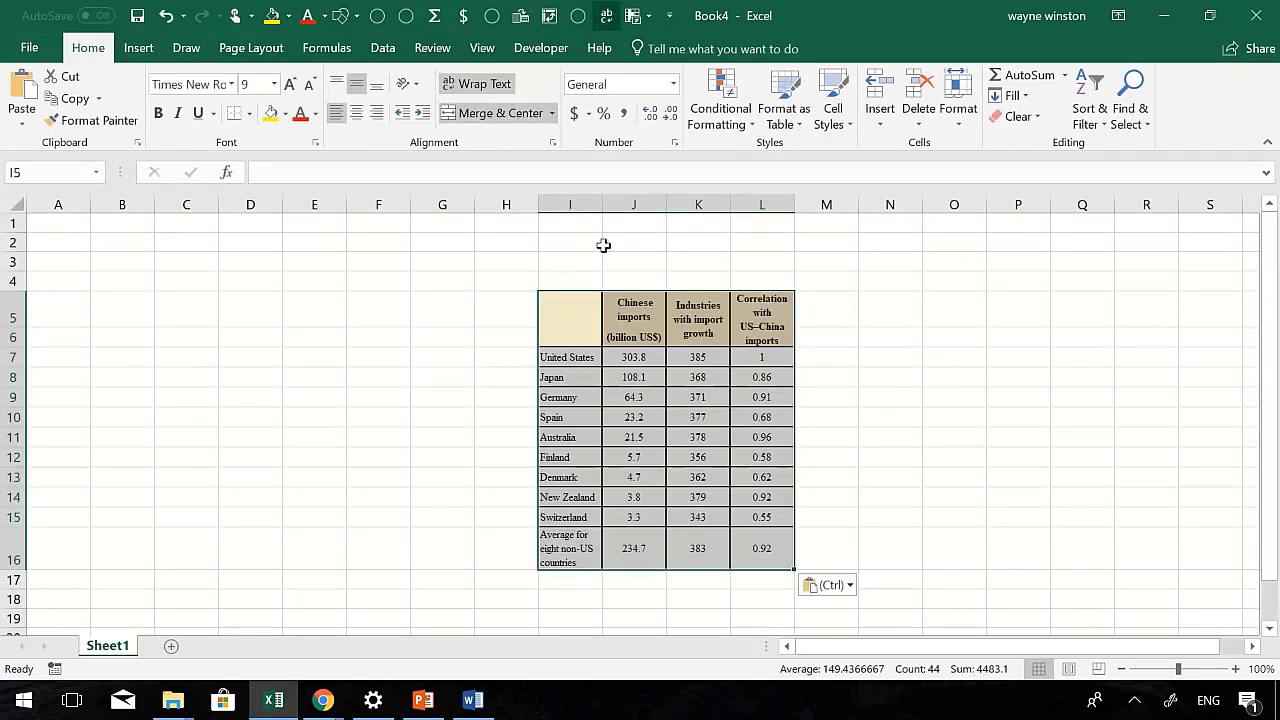
left_click_drag(794, 204, 828, 205)
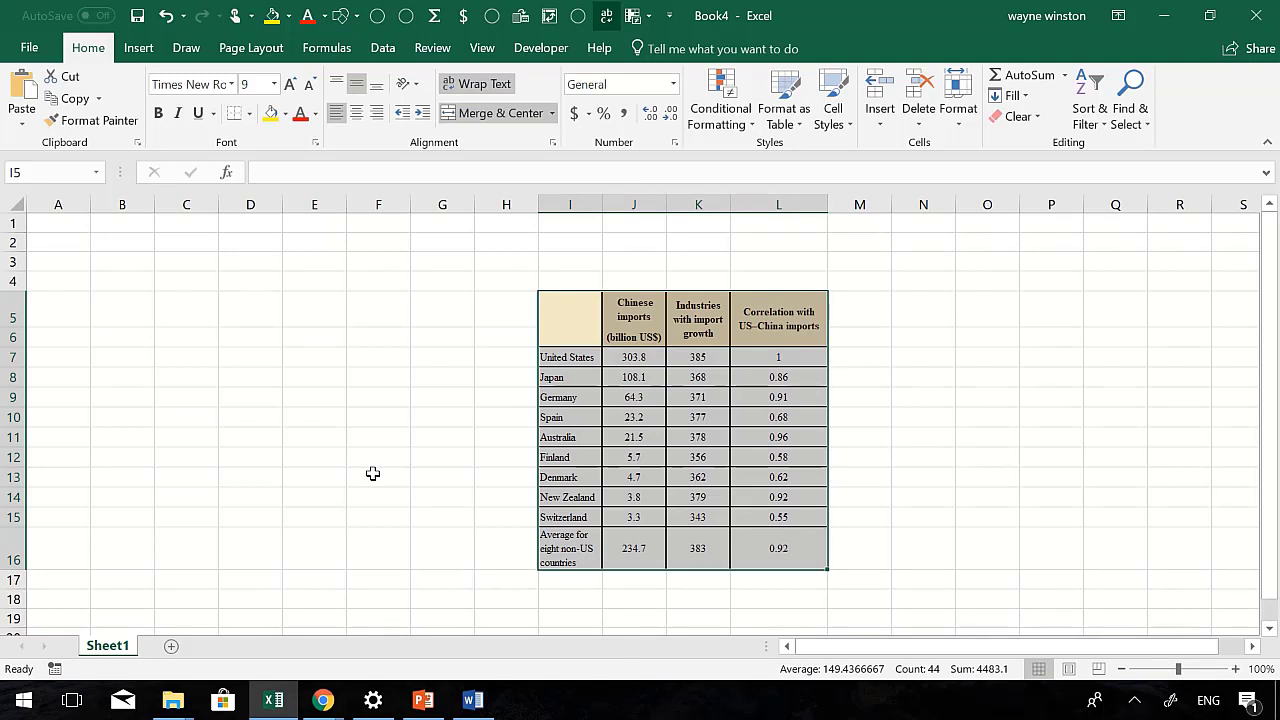
Enter =SUM(J7:J16) in J3 to total the Chinese imports values
left_click(631, 272)
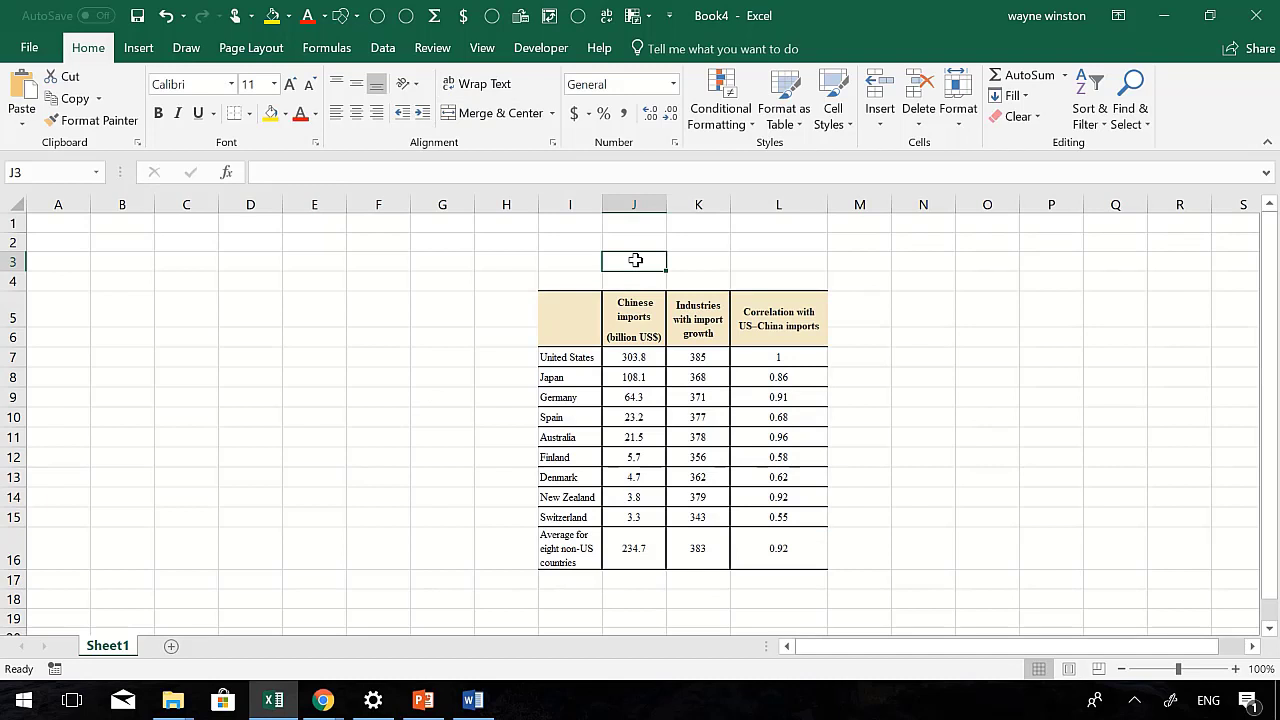
type("=SUM(")
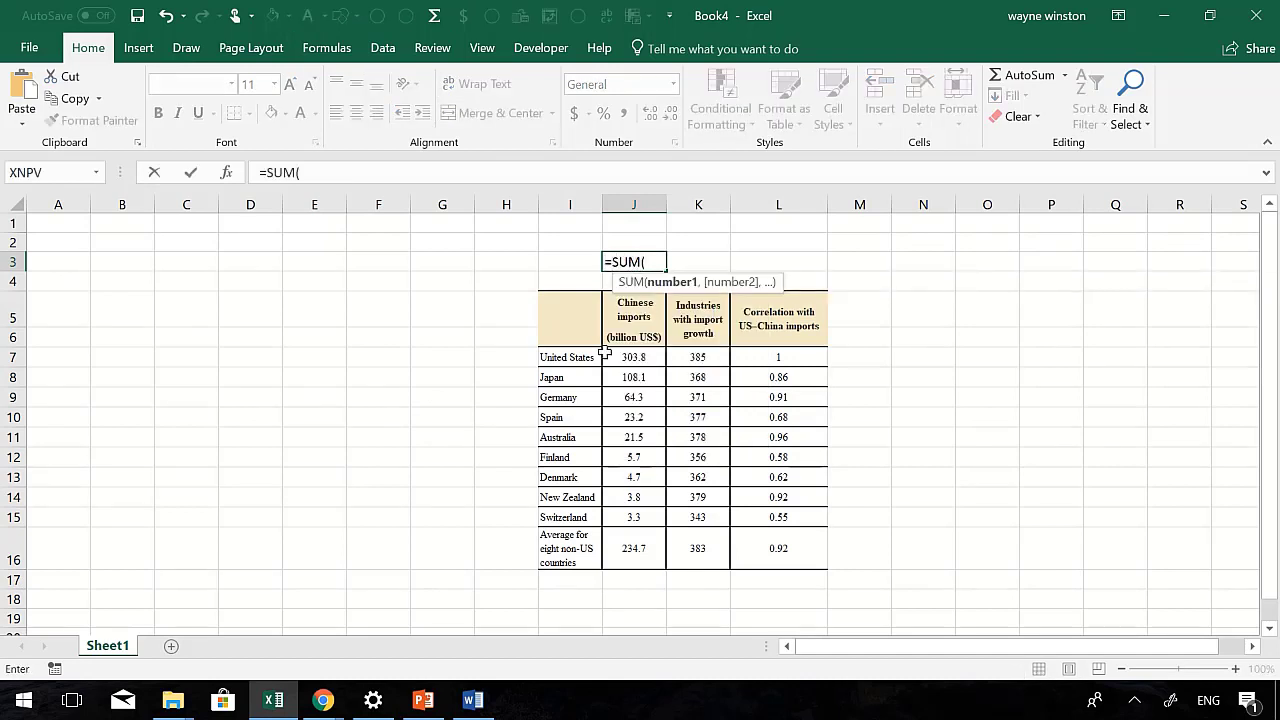
left_click_drag(633, 357, 630, 548)
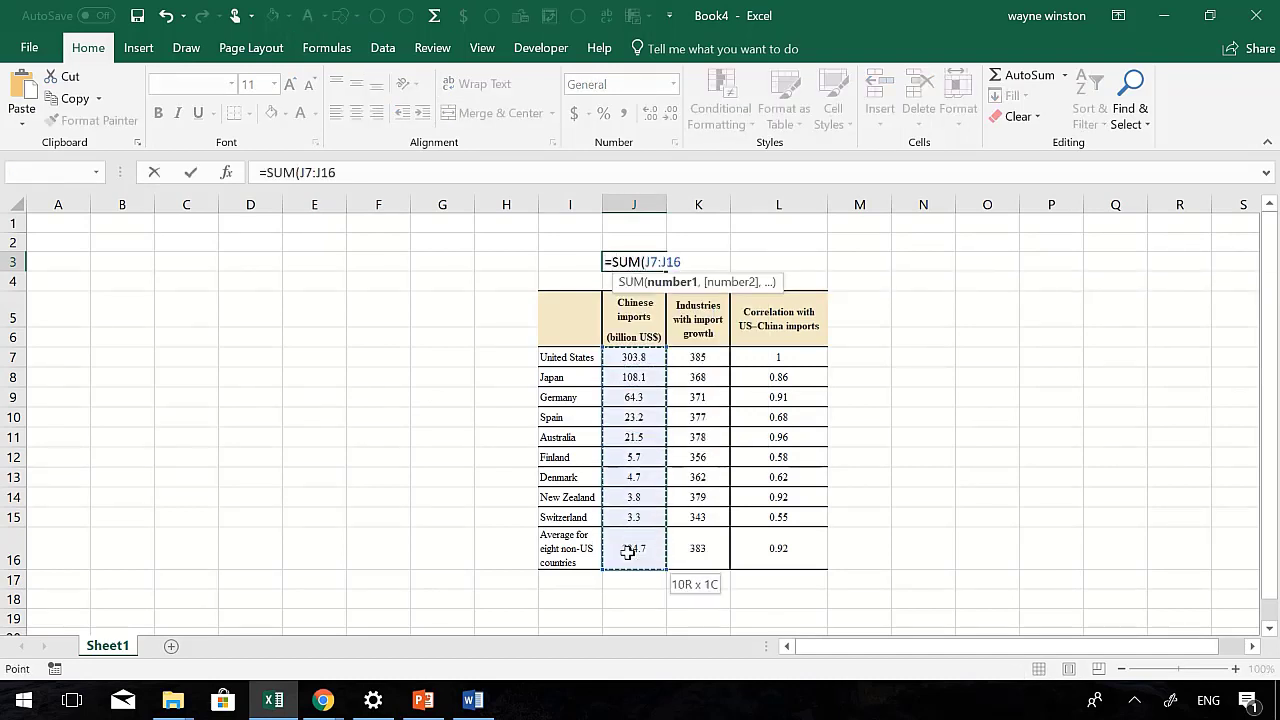
type(")")
key("Return")
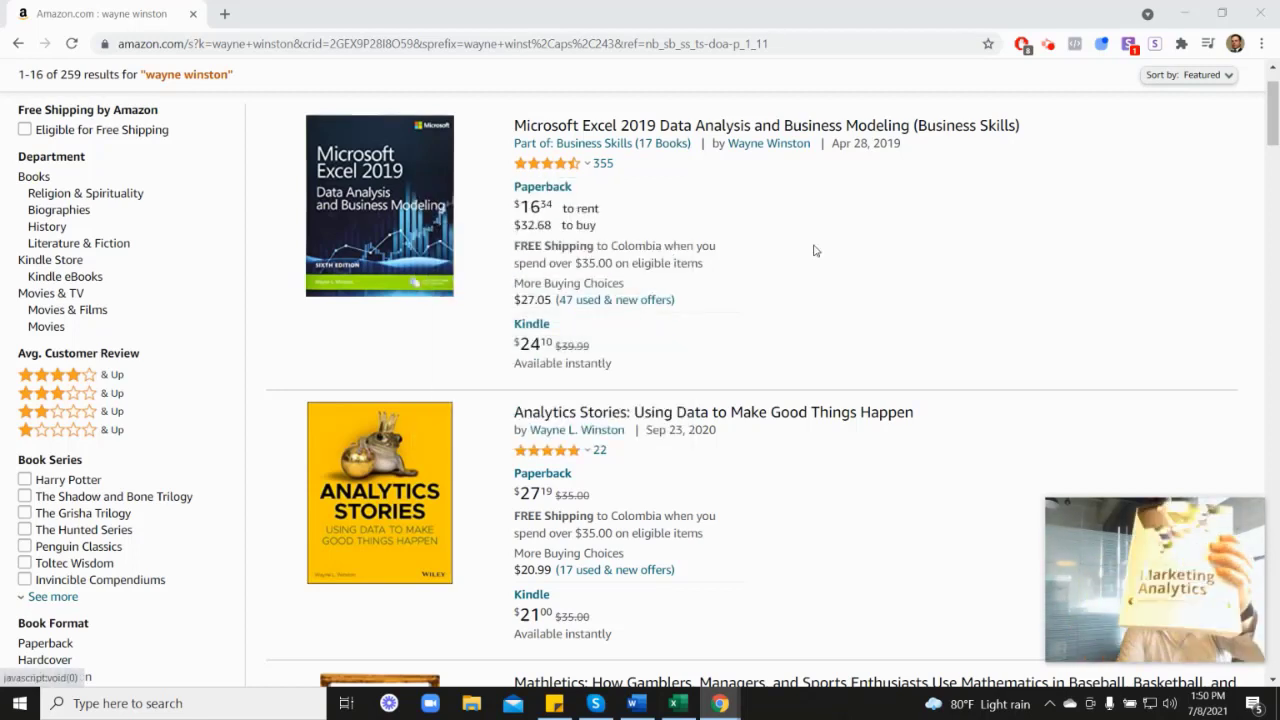
scroll(1170, 414, "down", 3)
scroll(1022, 494, "down", 3)
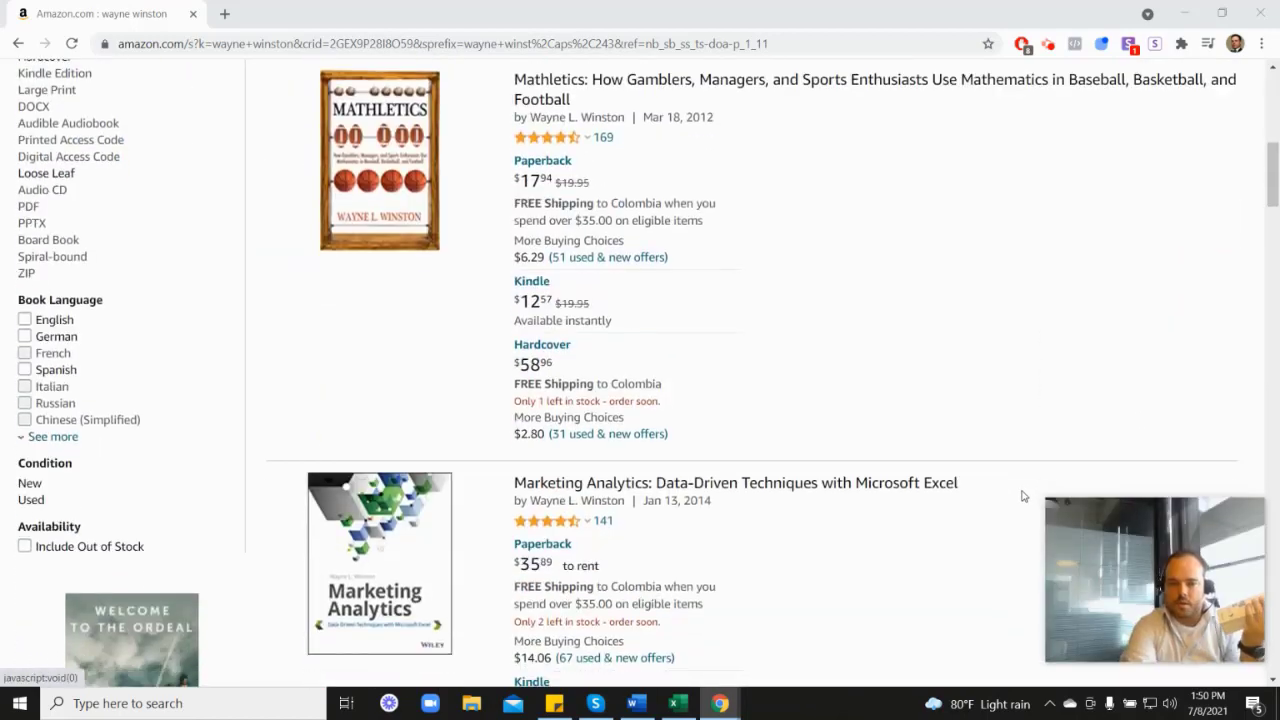
scroll(1022, 494, "down", 2)
scroll(800, 450, "down", 1)
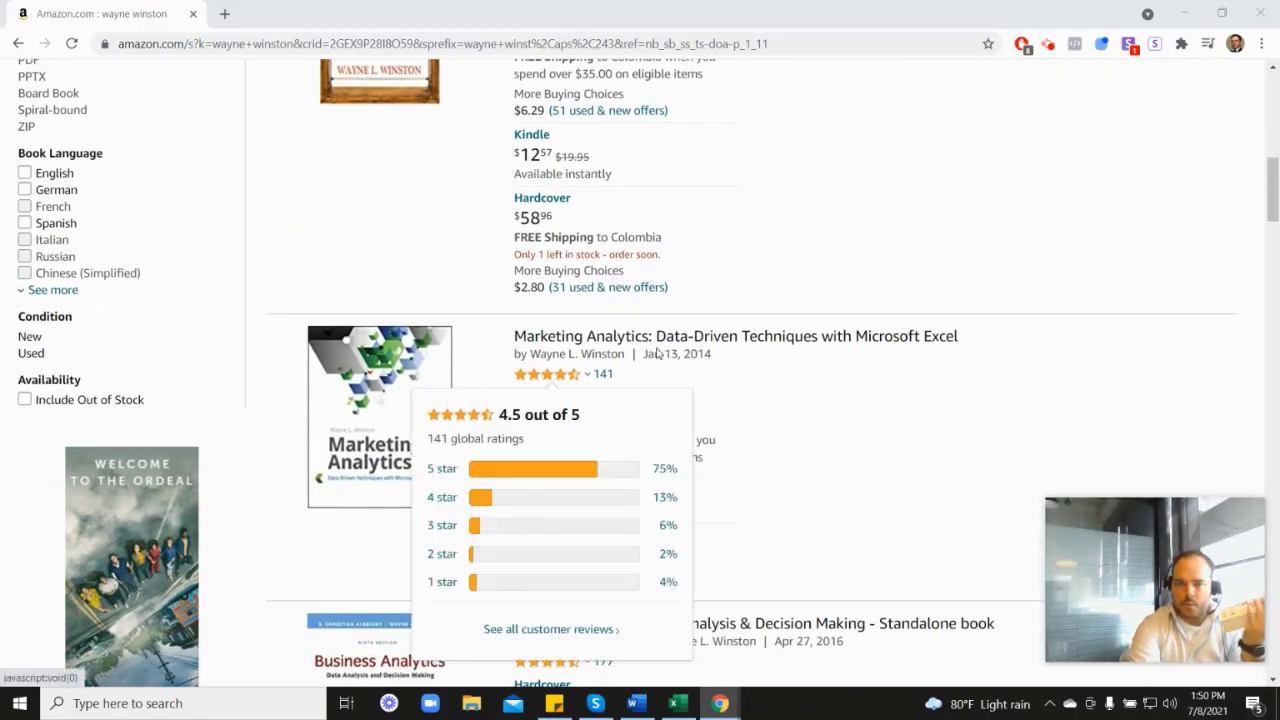
scroll(657, 354, "up", 5)
scroll(745, 381, "up", 2)
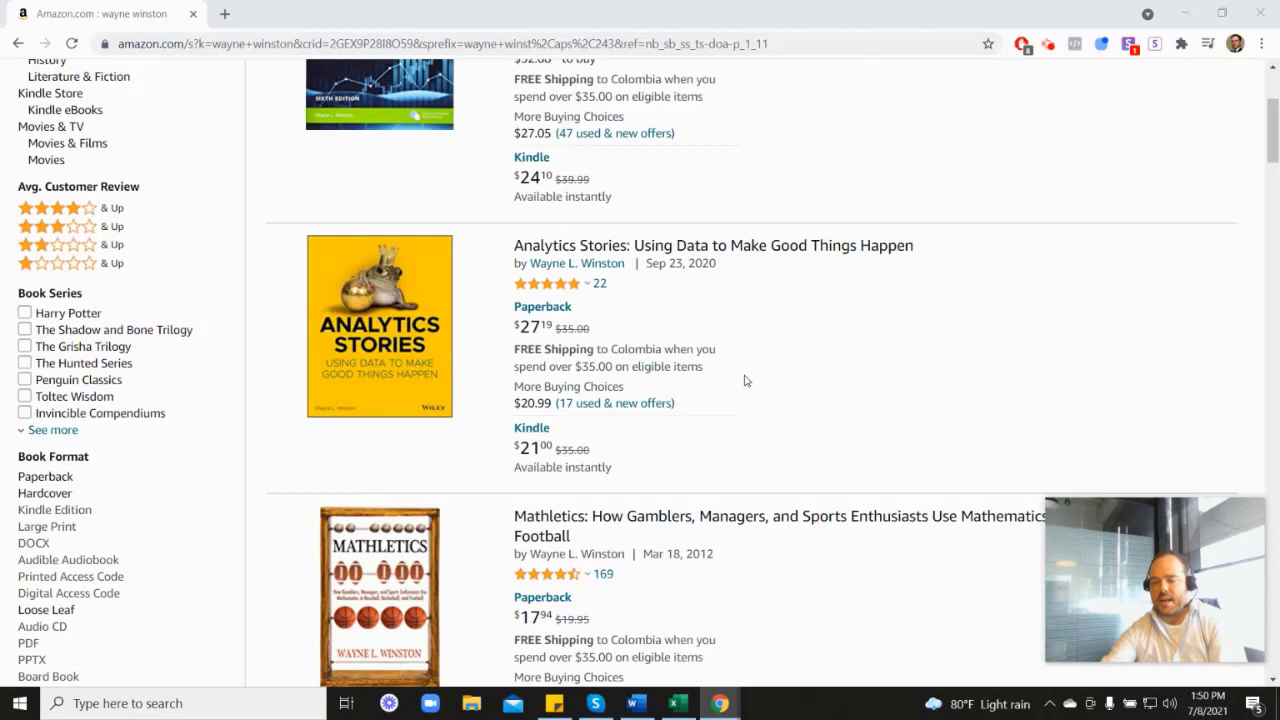